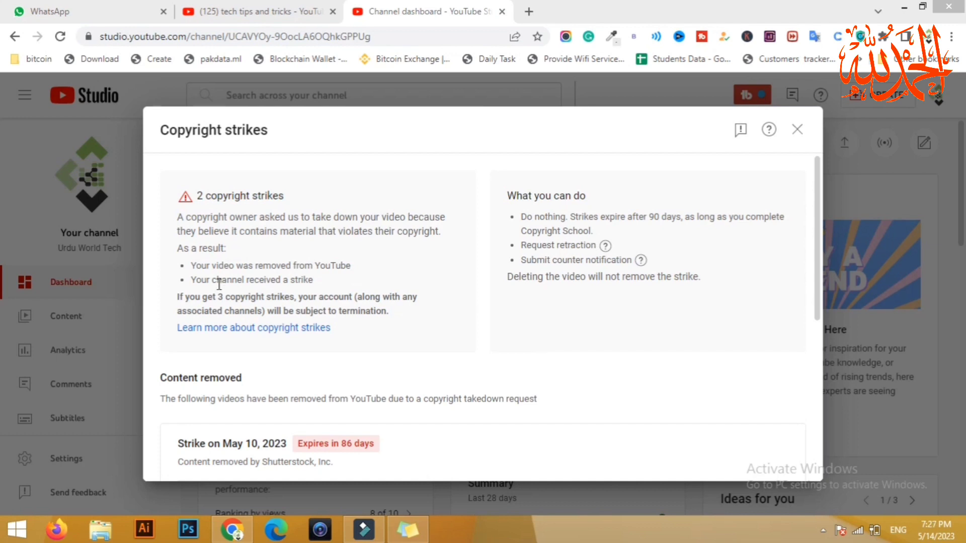
Step: Examine the strike count in the summary of the Copyright strikes dialog
{"action": "left_click_drag", "start_coordinate": [196, 196], "coordinate": [307, 194]}
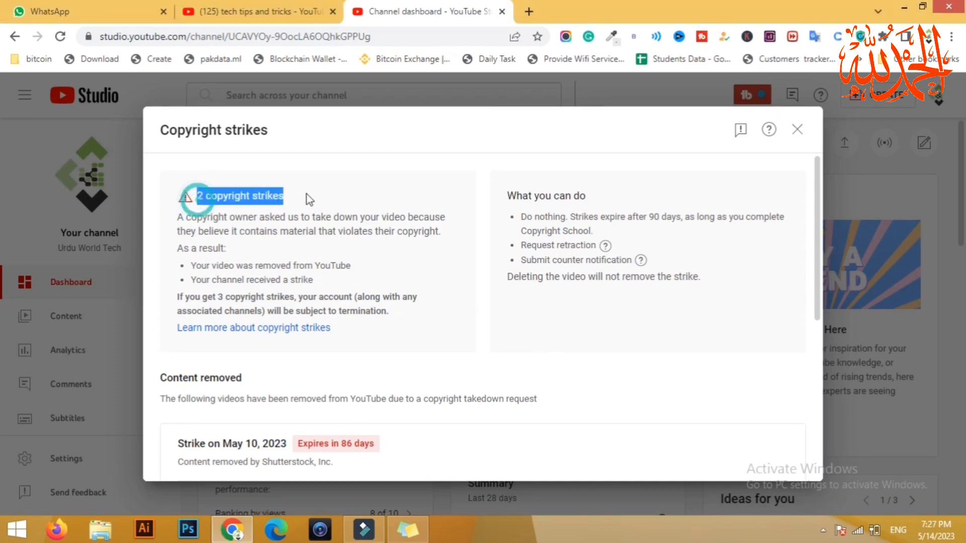
{"action": "left_click", "coordinate": [307, 194]}
{"action": "triple_click", "coordinate": [296, 194]}
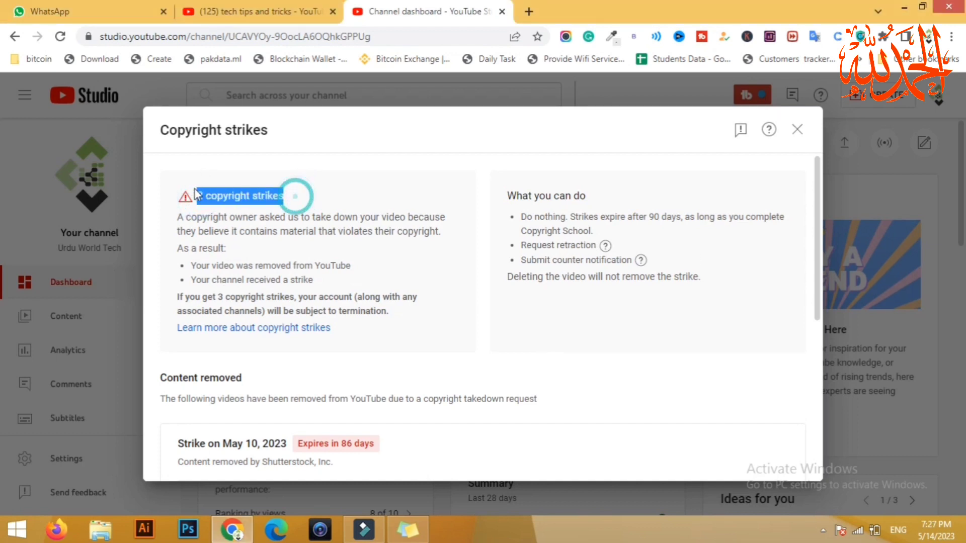
{"action": "left_click", "coordinate": [231, 190]}
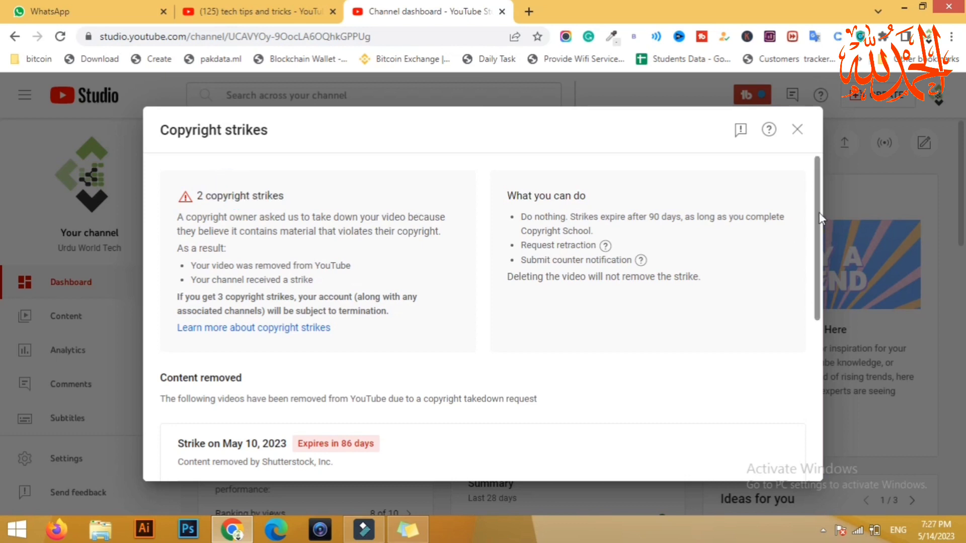
Step: Review the date, claimant, expiry period and video status of the May 10, 2023 copyright strike
{"action": "left_click_drag", "start_coordinate": [817, 211], "coordinate": [816, 287]}
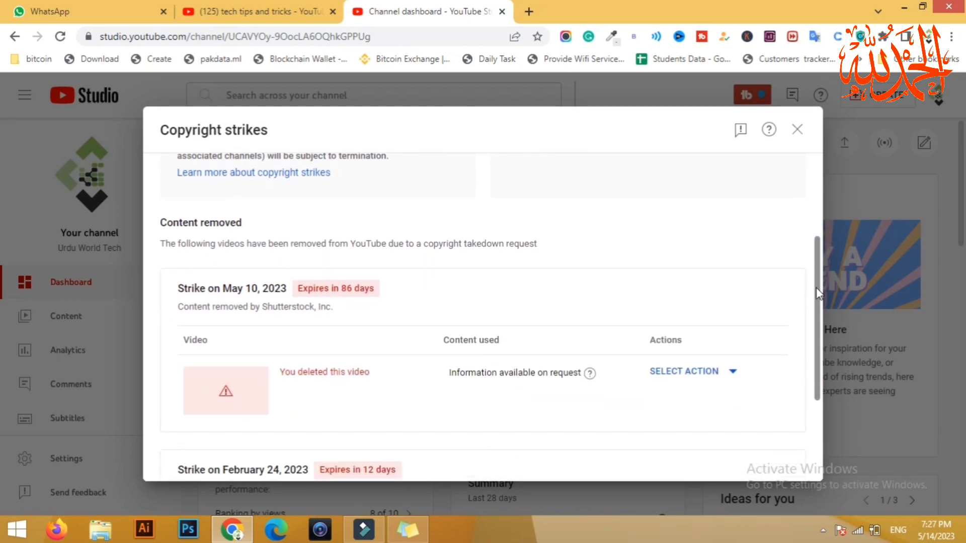
{"action": "triple_click", "coordinate": [298, 287]}
{"action": "left_click", "coordinate": [360, 282]}
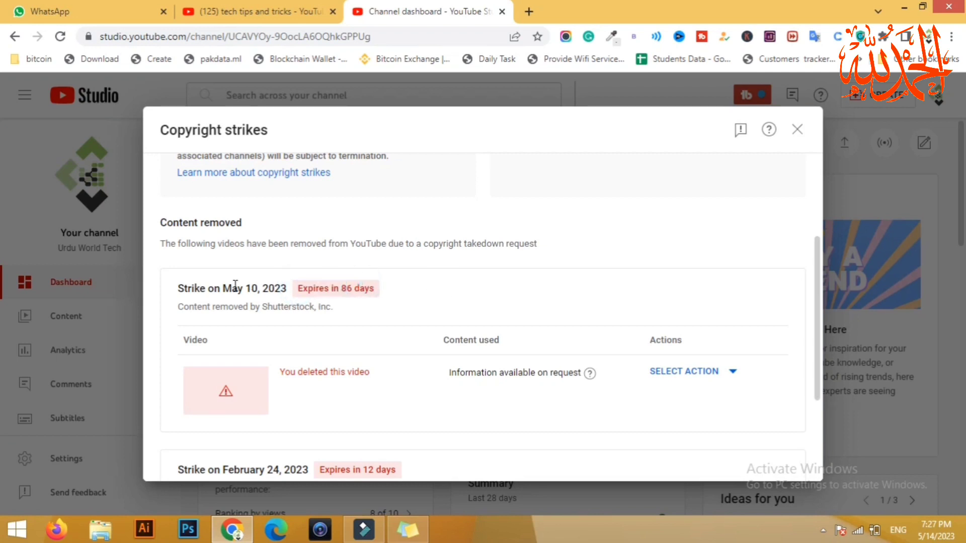
{"action": "left_click_drag", "start_coordinate": [225, 285], "coordinate": [262, 307]}
{"action": "left_click", "coordinate": [283, 287]}
{"action": "left_click", "coordinate": [264, 308]}
{"action": "left_click", "coordinate": [330, 306]}
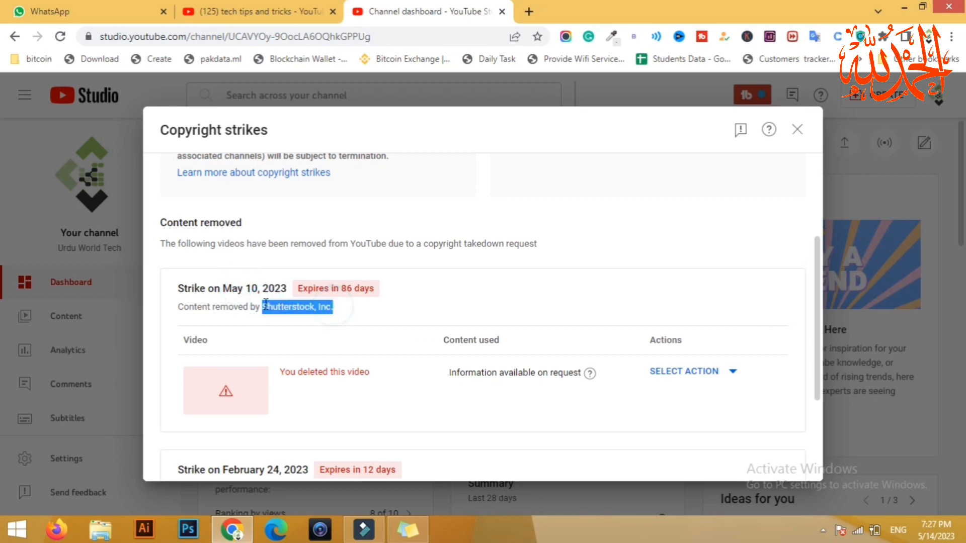
{"action": "left_click", "coordinate": [265, 304]}
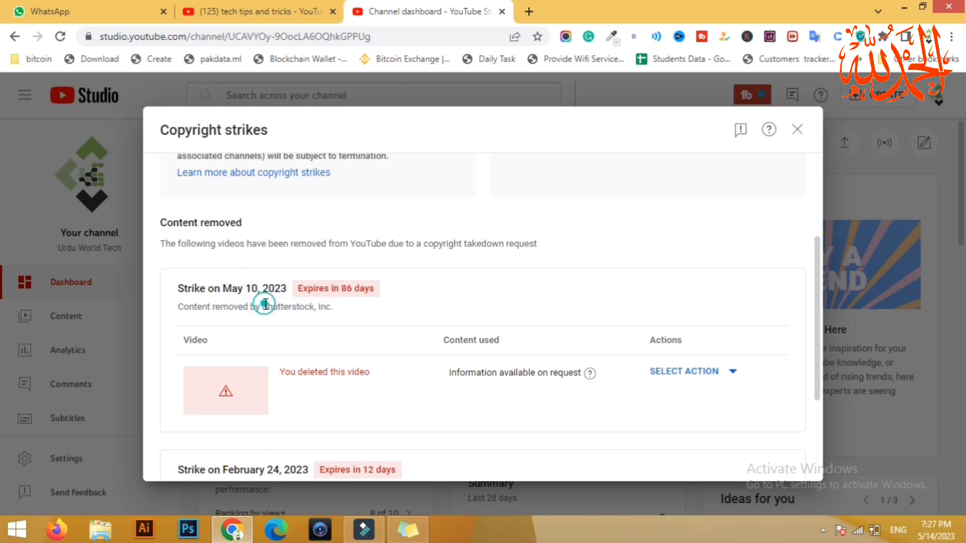
{"action": "double_click", "coordinate": [346, 290]}
{"action": "left_click", "coordinate": [379, 327]}
{"action": "triple_click", "coordinate": [309, 372]}
{"action": "left_click", "coordinate": [566, 269]}
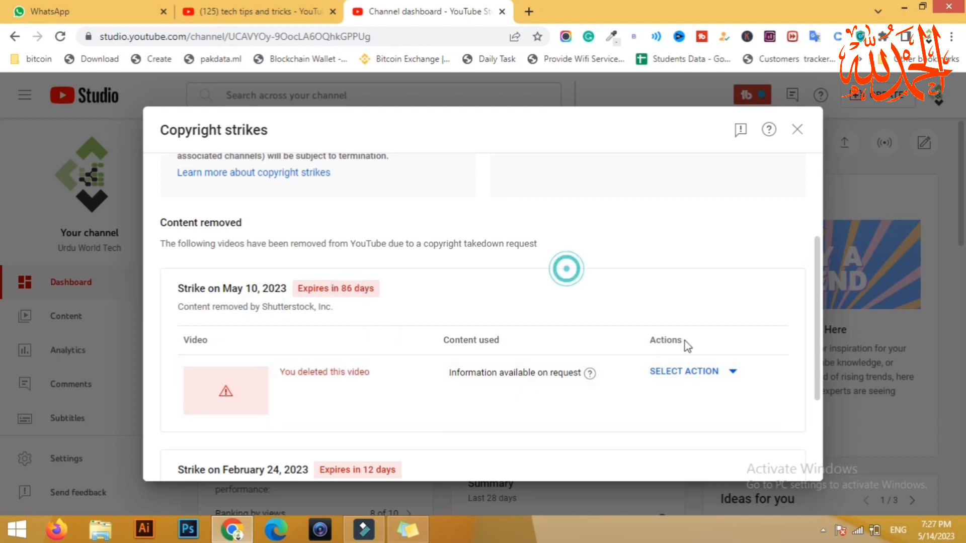
Step: Check the available actions and the content-used help information for the May 10, 2023 strike
{"action": "left_click", "coordinate": [727, 373]}
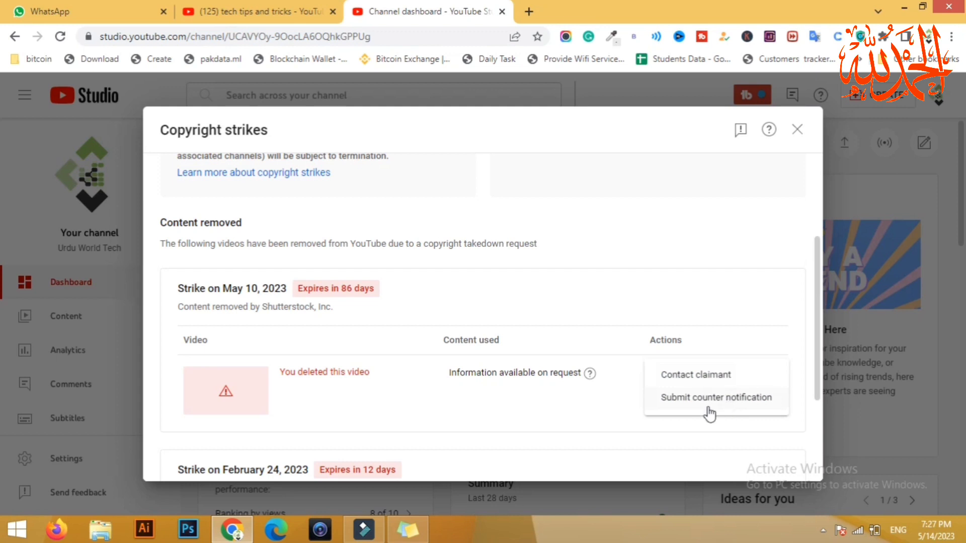
{"action": "left_click", "coordinate": [723, 255]}
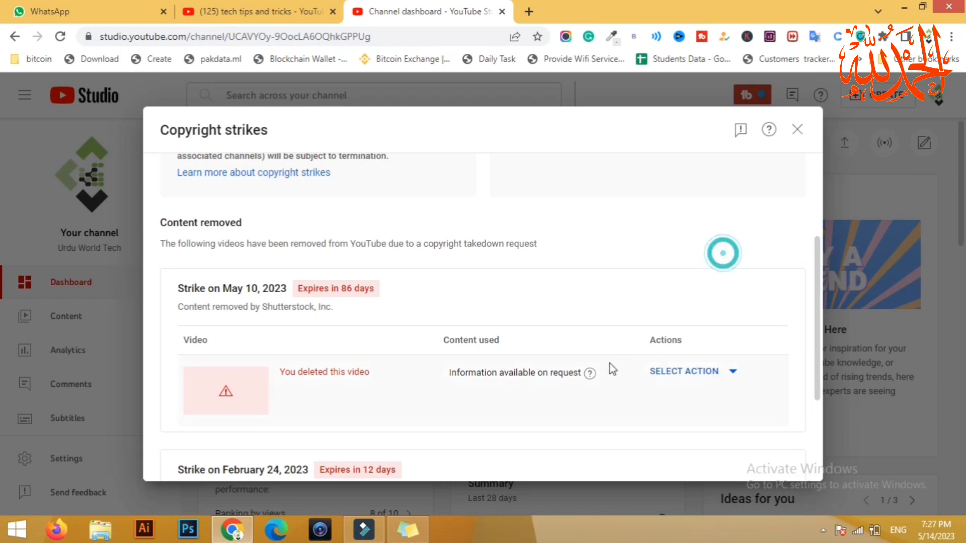
{"action": "mouse_move", "coordinate": [591, 376]}
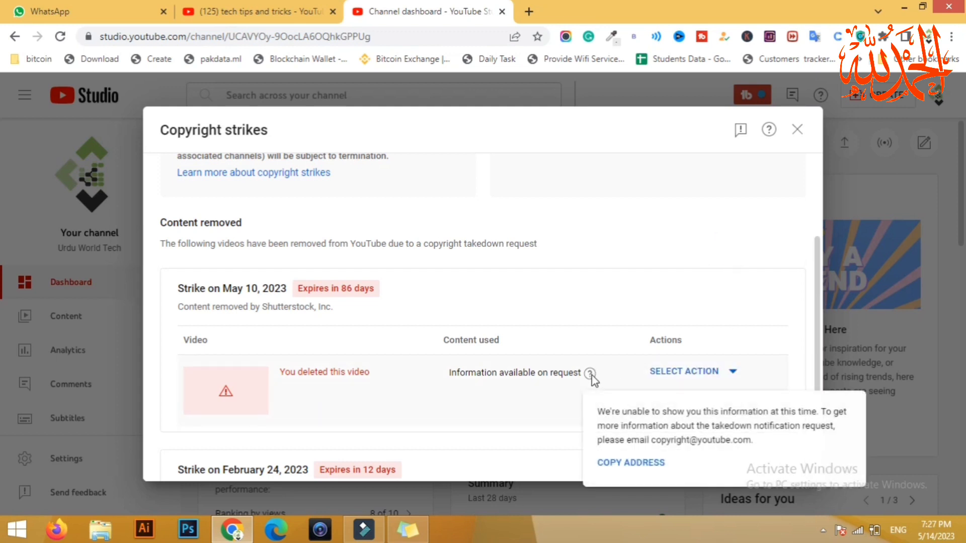
{"action": "left_click", "coordinate": [655, 287]}
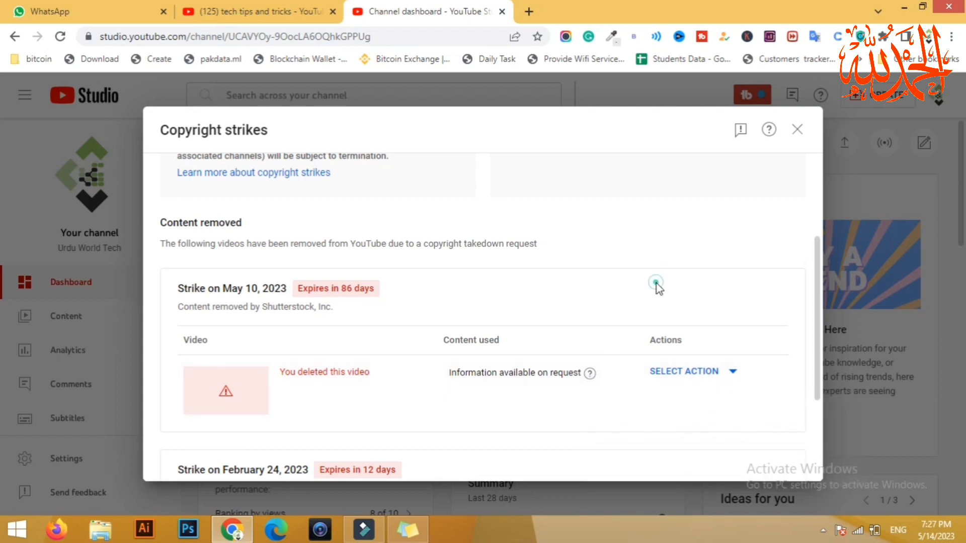
Step: Review the date, expiry period and claimant of the February 24, 2023 copyright strike
{"action": "left_click_drag", "start_coordinate": [815, 280], "coordinate": [816, 358]}
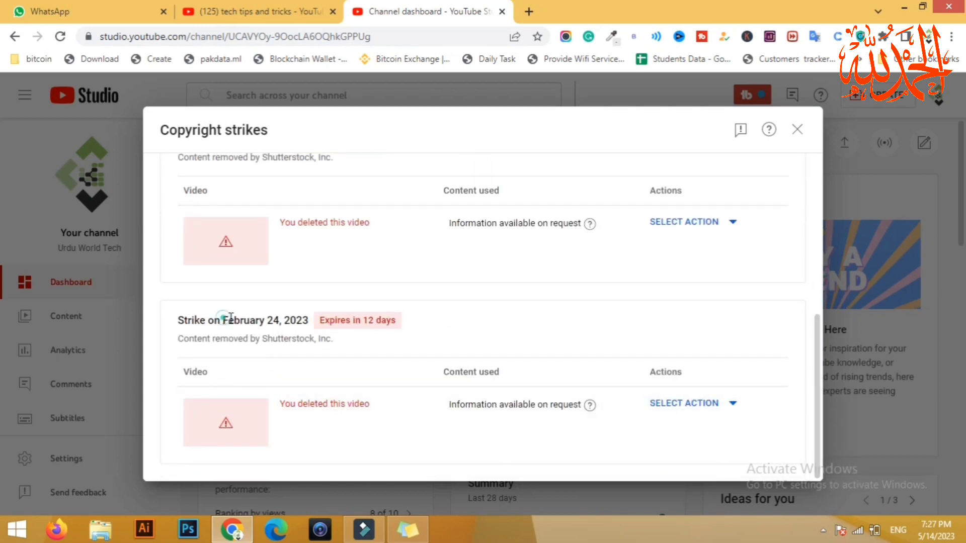
{"action": "left_click_drag", "start_coordinate": [223, 320], "coordinate": [399, 334]}
{"action": "left_click", "coordinate": [304, 317]}
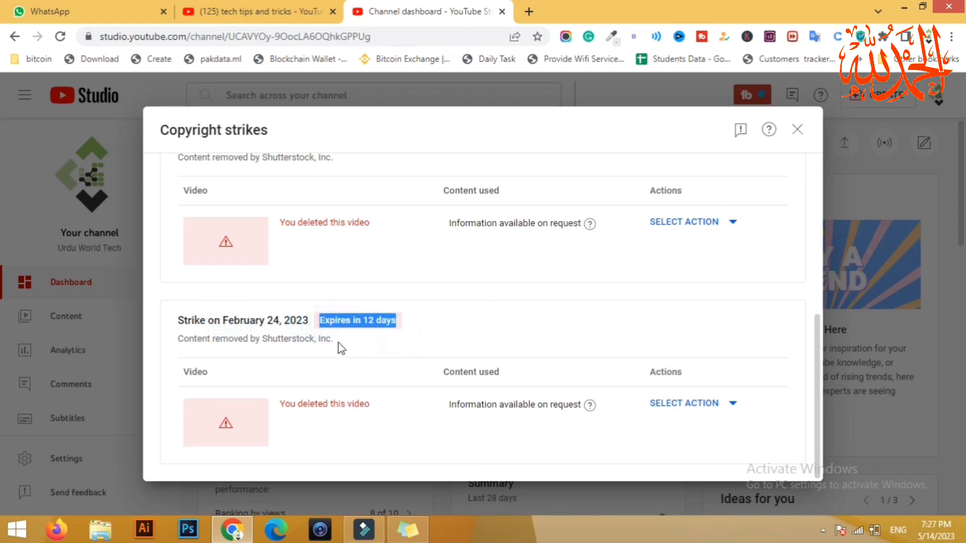
{"action": "left_click_drag", "start_coordinate": [339, 344], "coordinate": [262, 339]}
{"action": "triple_click", "coordinate": [267, 338]}
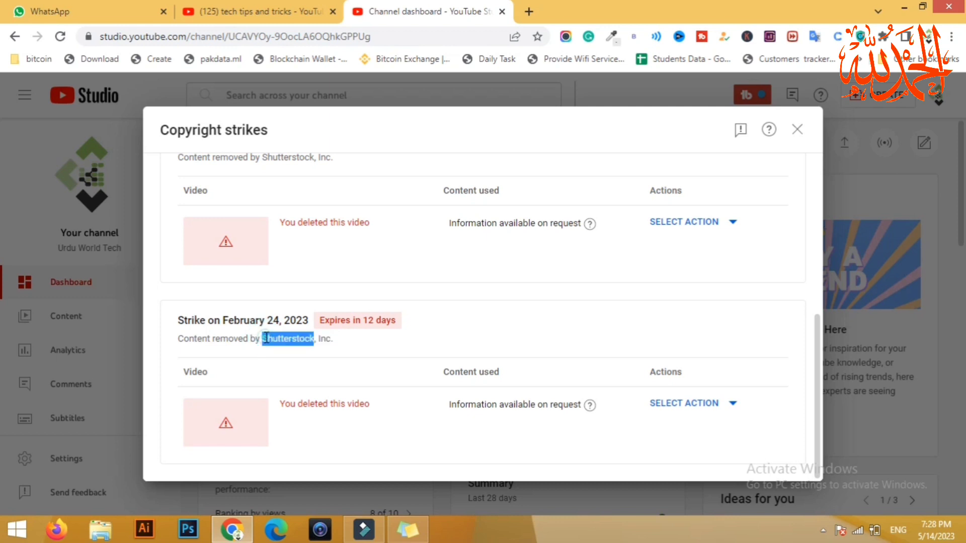
{"action": "left_click", "coordinate": [441, 343]}
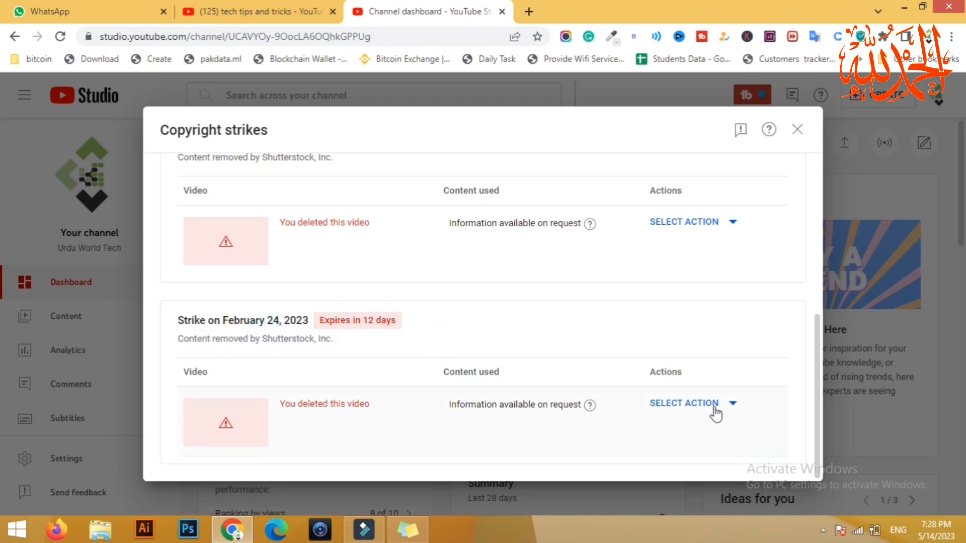
Step: Check the available actions and video status of the February 24, 2023 strike, and close the copyright strikes details
{"action": "left_click", "coordinate": [729, 406]}
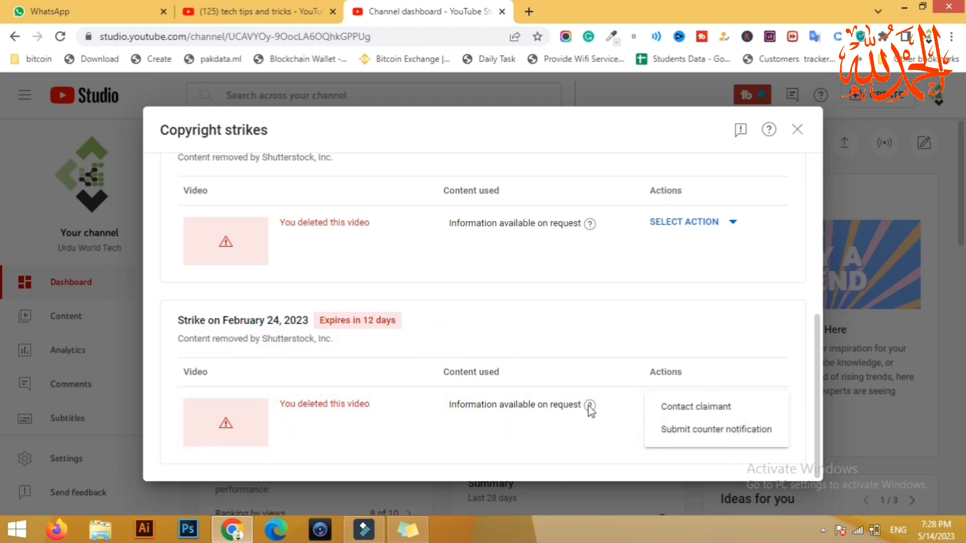
{"action": "left_click", "coordinate": [543, 272]}
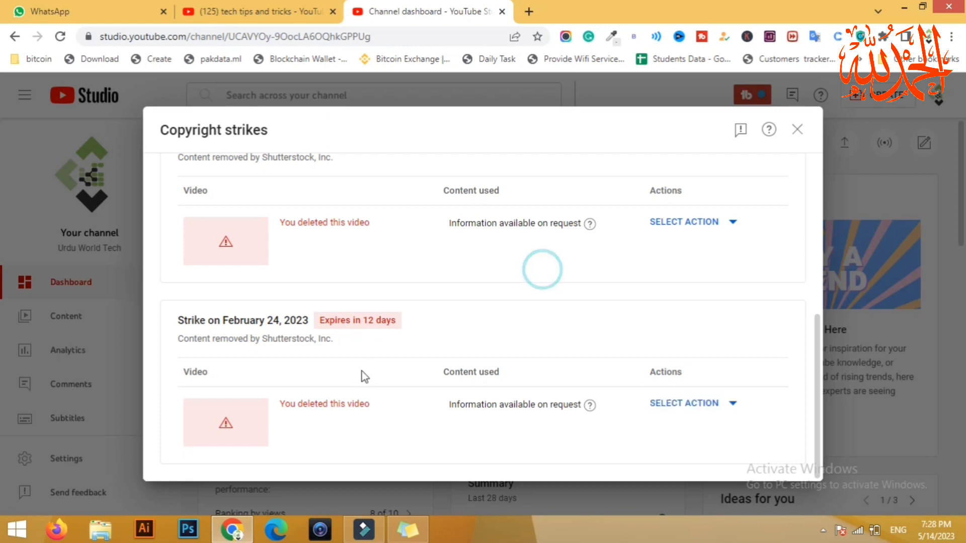
{"action": "left_click", "coordinate": [382, 408]}
{"action": "left_click_drag", "start_coordinate": [294, 412], "coordinate": [282, 400]}
{"action": "left_click", "coordinate": [495, 300]}
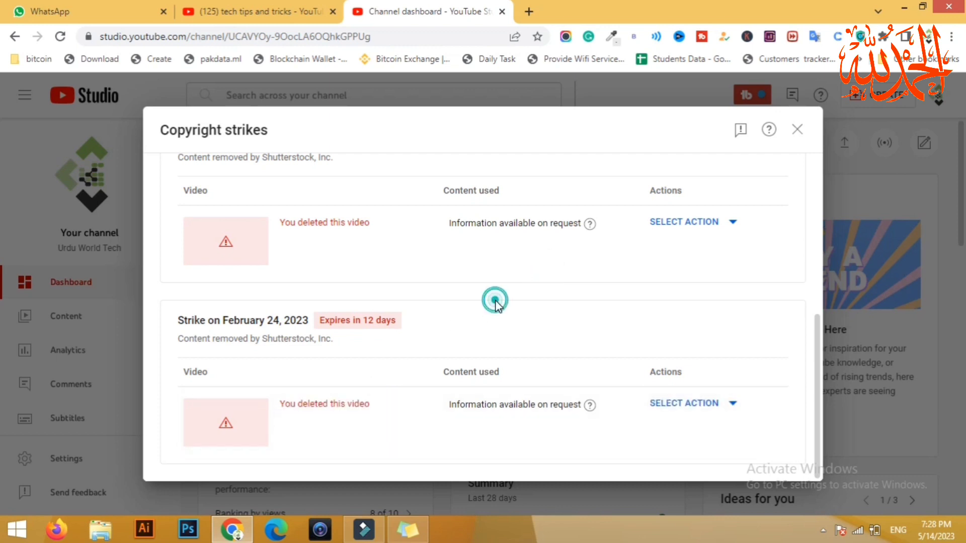
{"action": "left_click", "coordinate": [797, 129]}
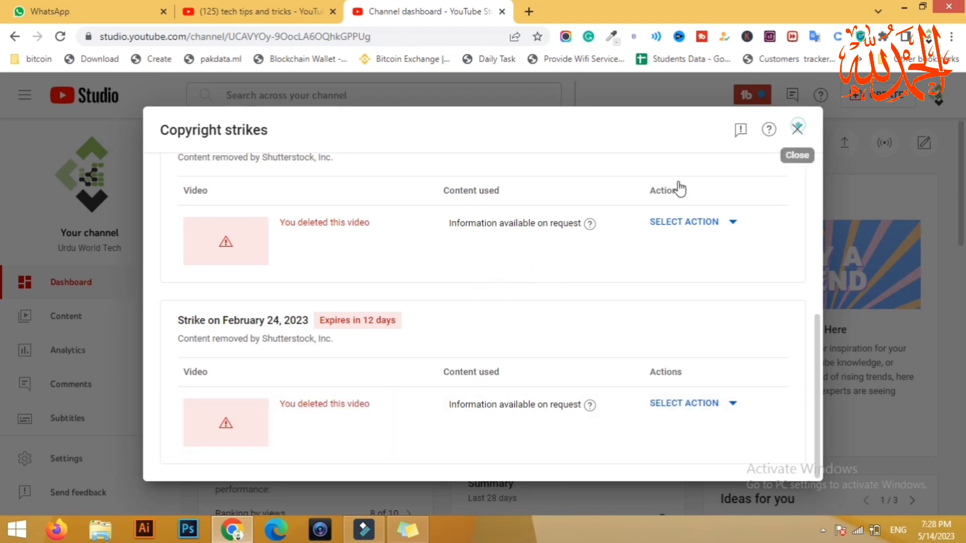
Step: Open the Community Guidelines strikes details and examine the date and expiry of the March 14, 2023 strike
{"action": "left_click", "coordinate": [407, 259]}
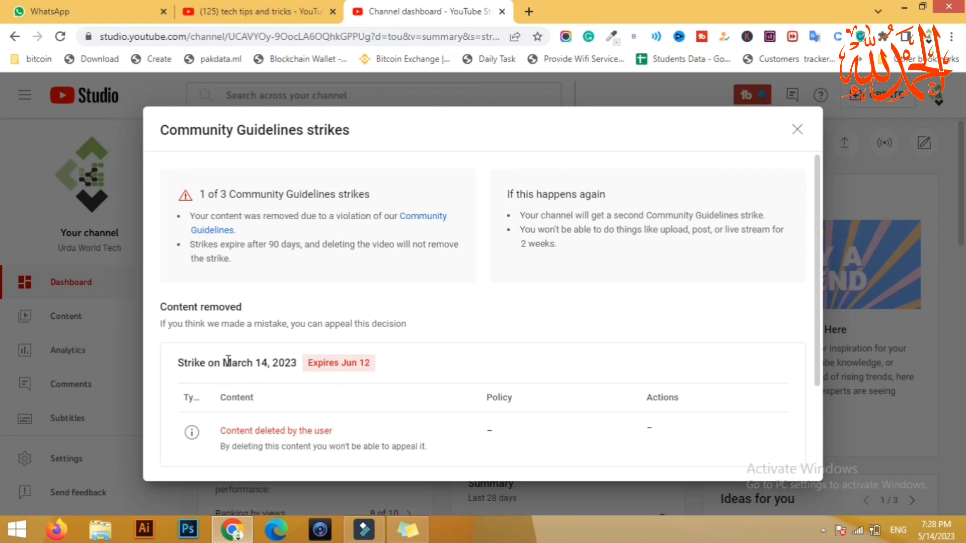
{"action": "left_click_drag", "start_coordinate": [223, 362], "coordinate": [372, 375]}
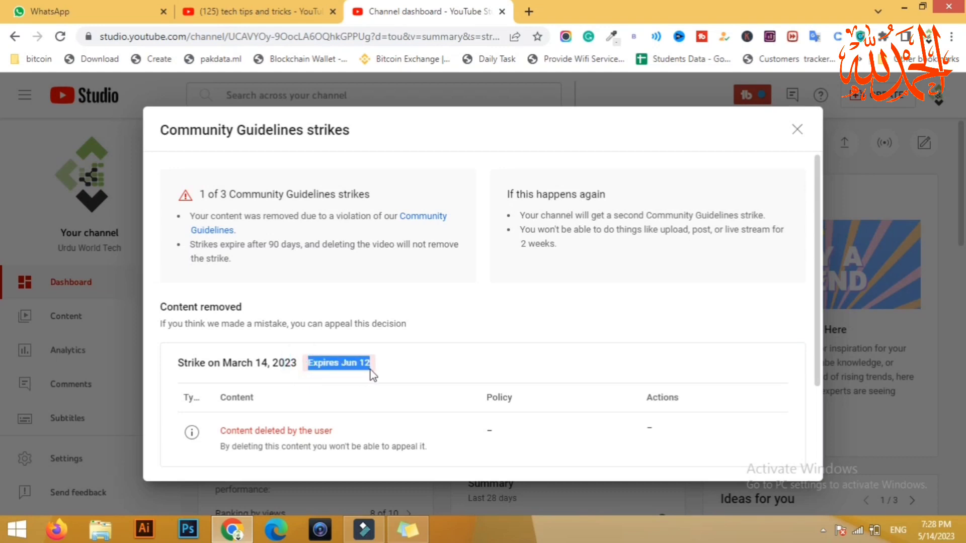
{"action": "left_click", "coordinate": [267, 372]}
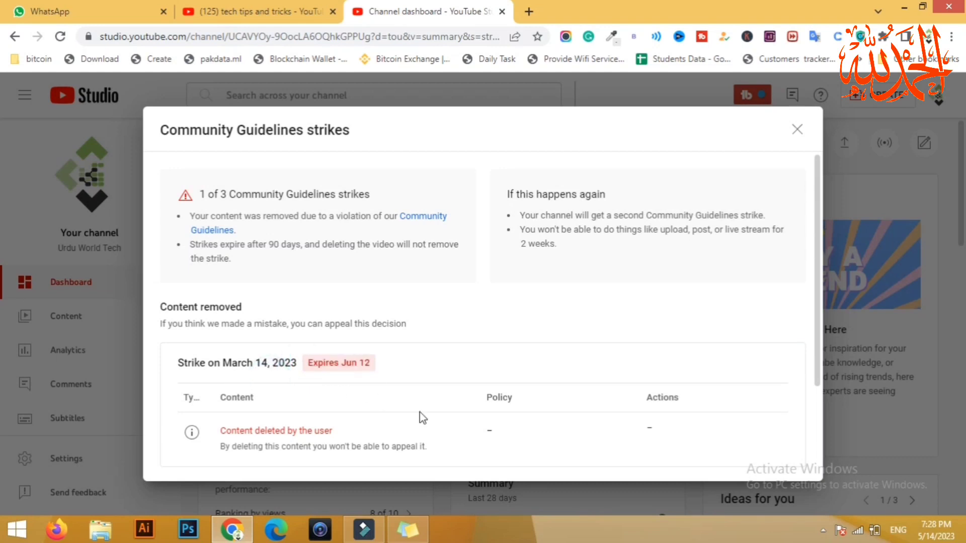
Step: Read the content status and appeal note of the March 14, 2023 strike, and close the Community Guidelines strikes details
{"action": "scroll", "coordinate": [813, 323], "scroll_direction": "down", "scroll_amount": 3}
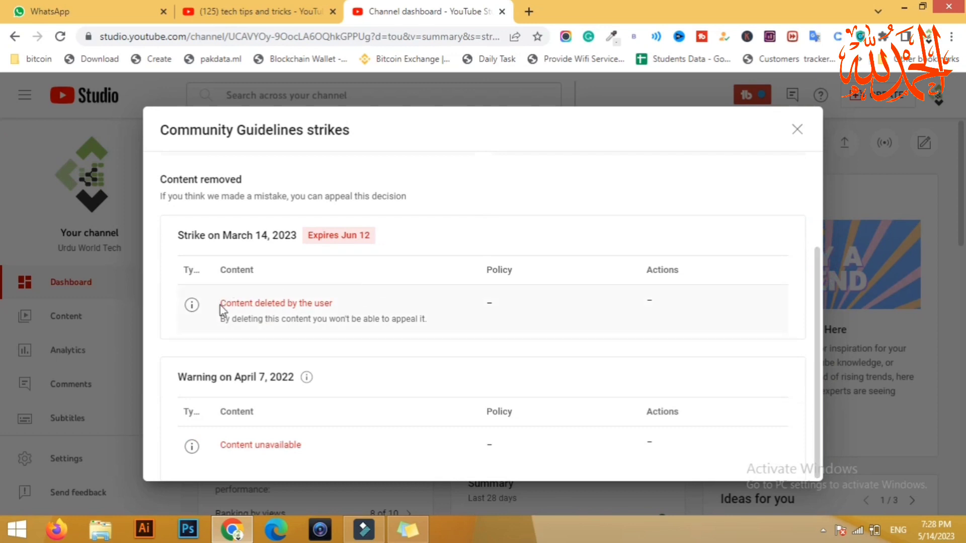
{"action": "left_click_drag", "start_coordinate": [220, 305], "coordinate": [367, 306]}
{"action": "left_click", "coordinate": [434, 347]}
{"action": "left_click_drag", "start_coordinate": [446, 318], "coordinate": [316, 319]}
{"action": "left_click", "coordinate": [267, 346]}
{"action": "scroll", "coordinate": [805, 272], "scroll_direction": "up", "scroll_amount": 3}
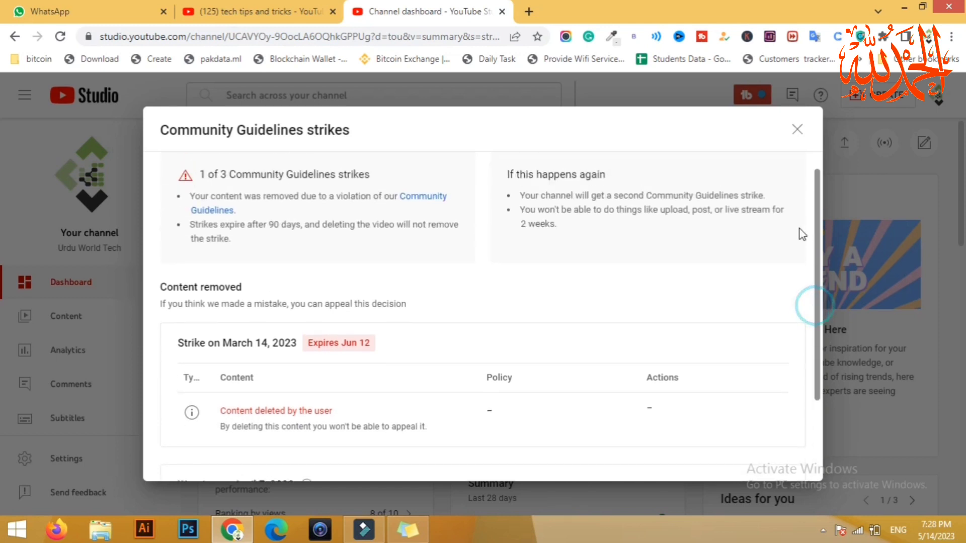
{"action": "left_click", "coordinate": [796, 129]}
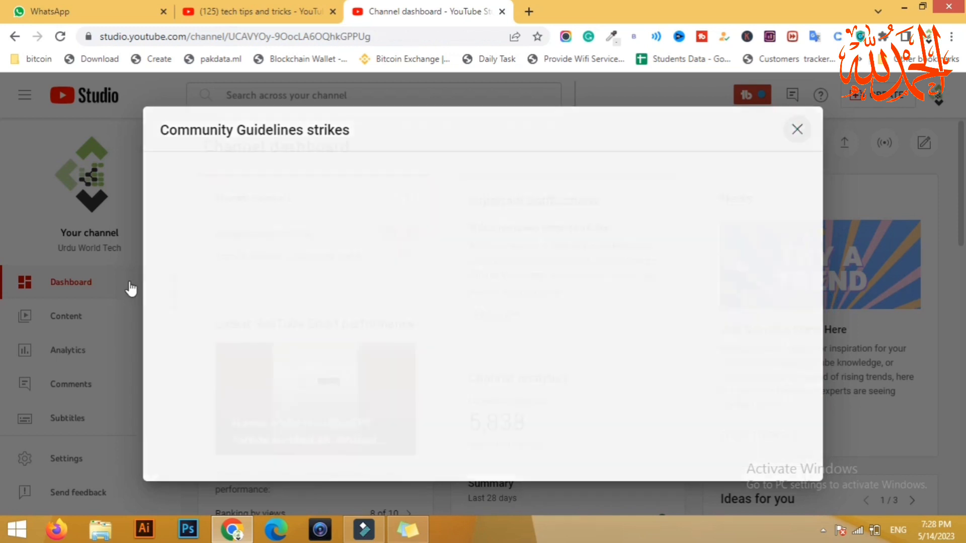
Step: Open the details page of the "Ai Content Convert Human Content" video from the channel content list
{"action": "left_click", "coordinate": [75, 316]}
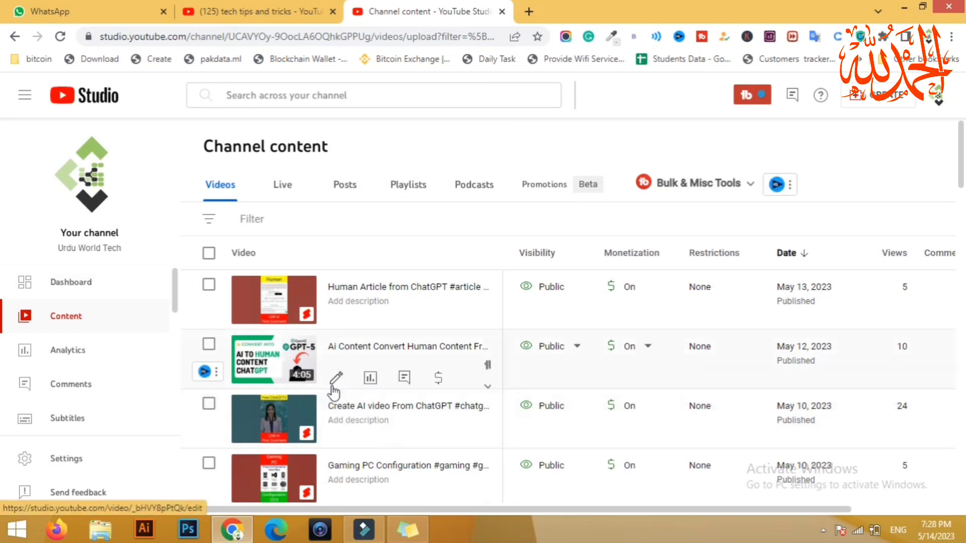
{"action": "left_click", "coordinate": [336, 380]}
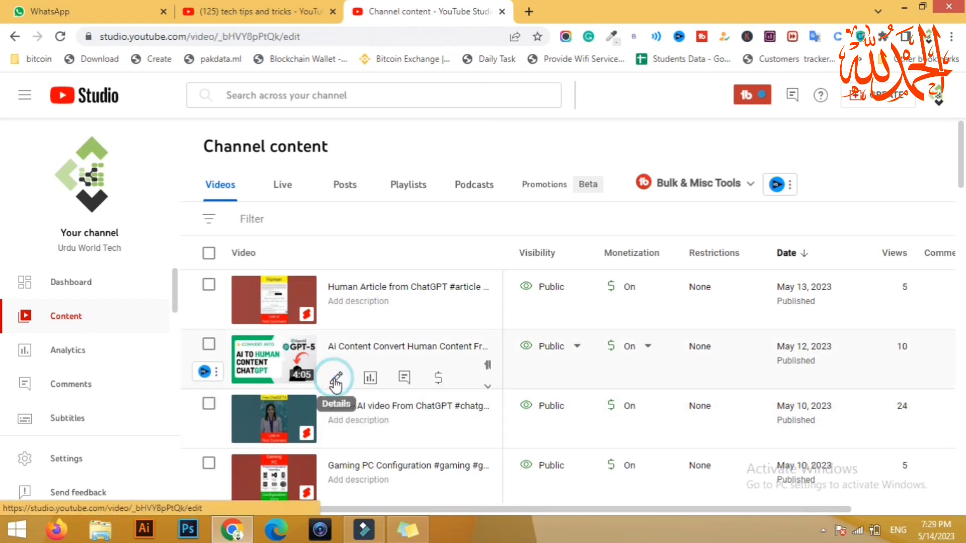